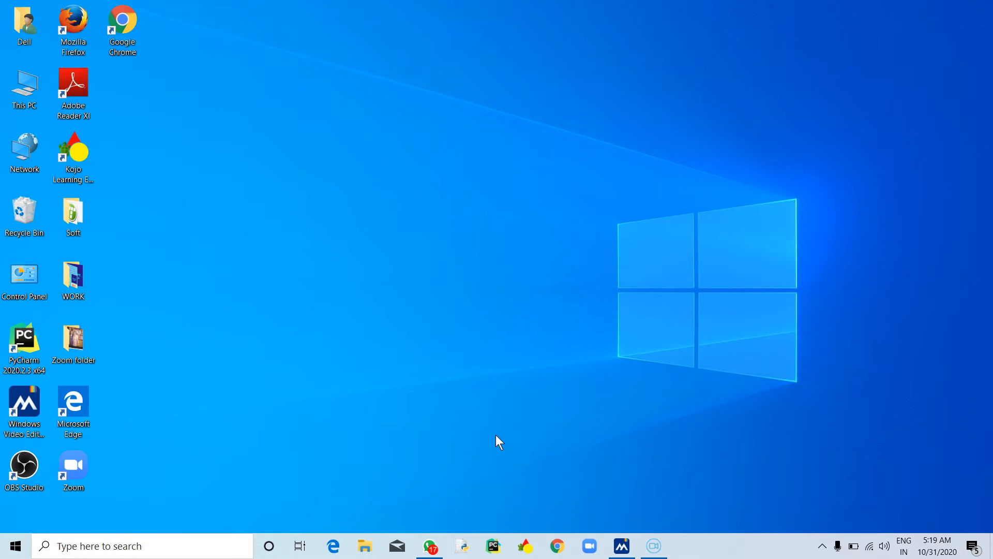
Open the bookmarked Tinkercad dashboard in Google Chrome and dismiss the notifications that pop up
click(557, 546)
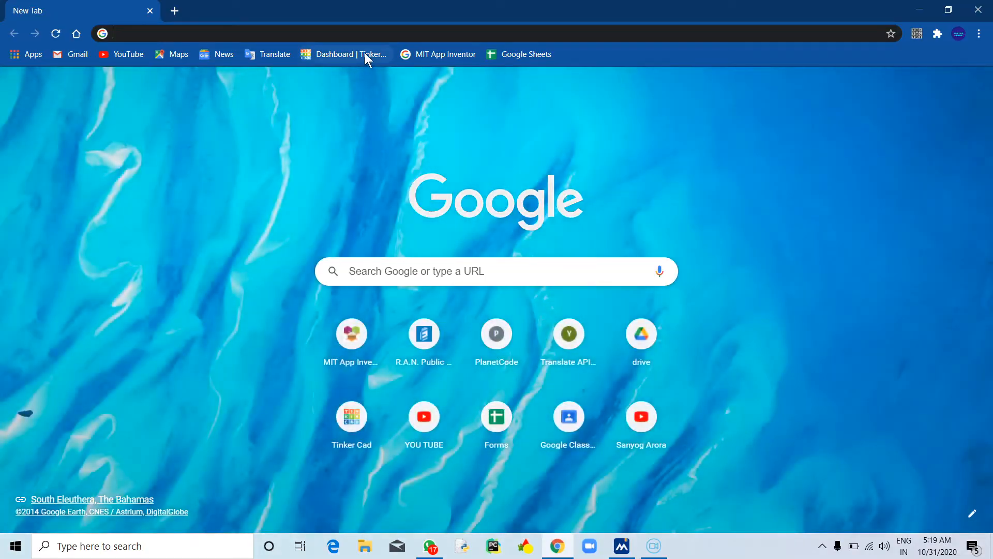
click(364, 54)
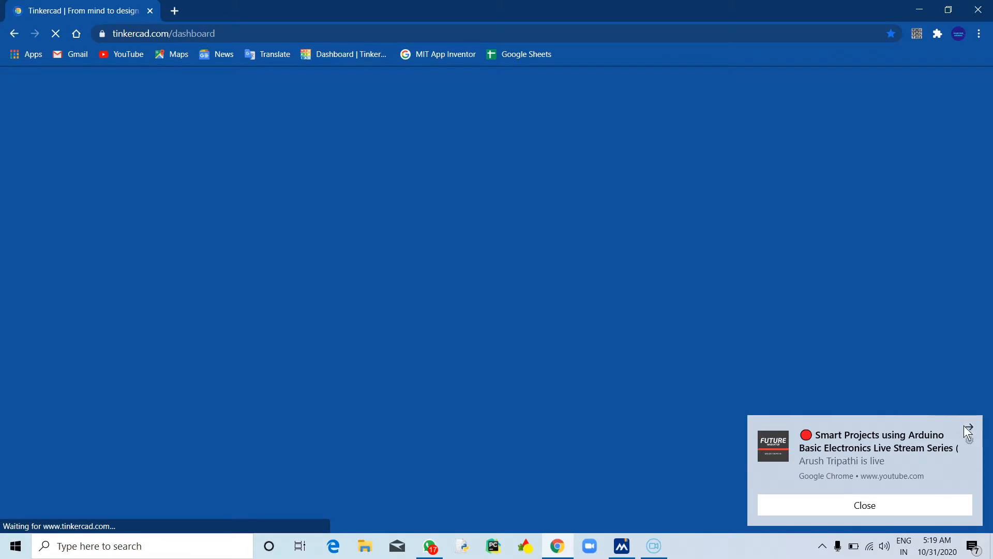
click(965, 427)
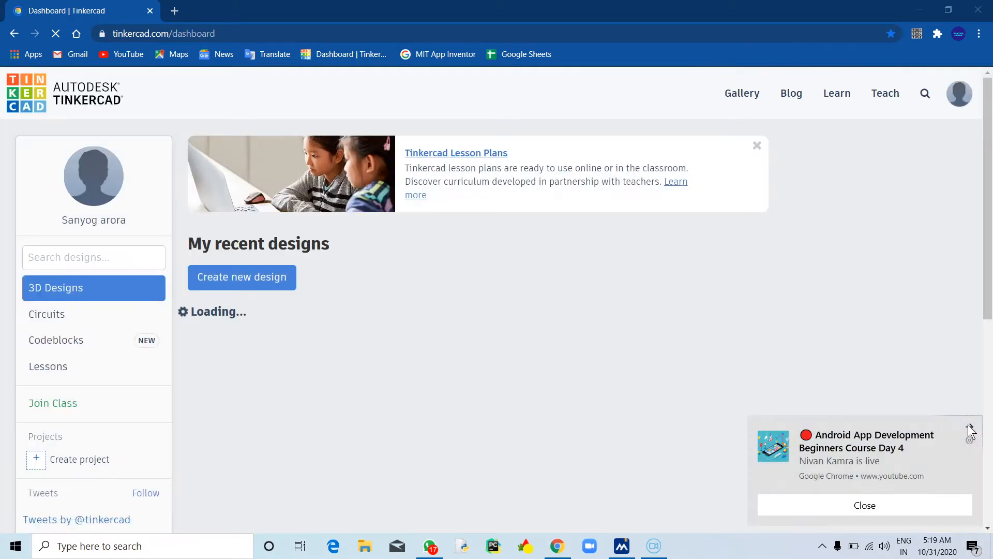
click(967, 426)
Open the PIR SENSOR TASK design from the Circuits collection for editing and fit the whole circuit in view
click(98, 309)
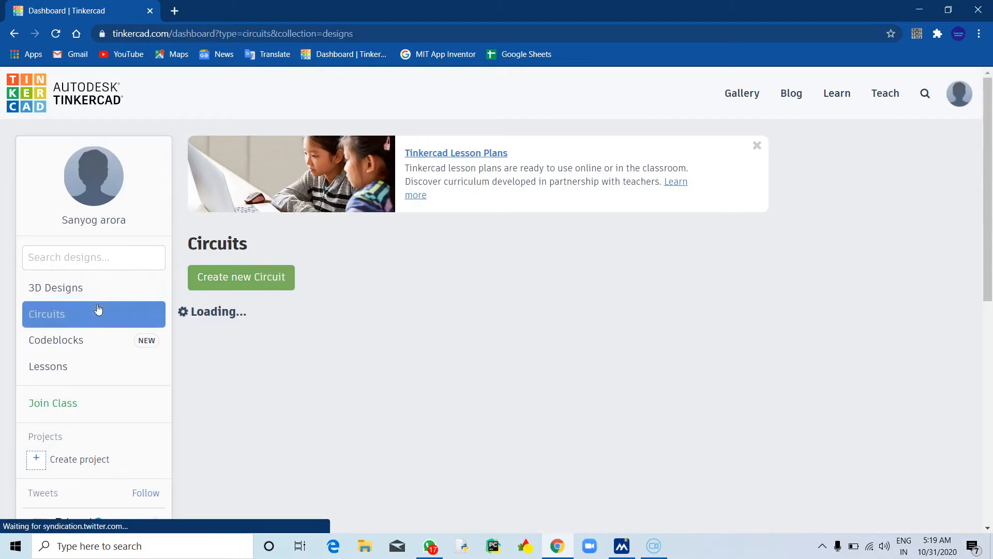
click(757, 145)
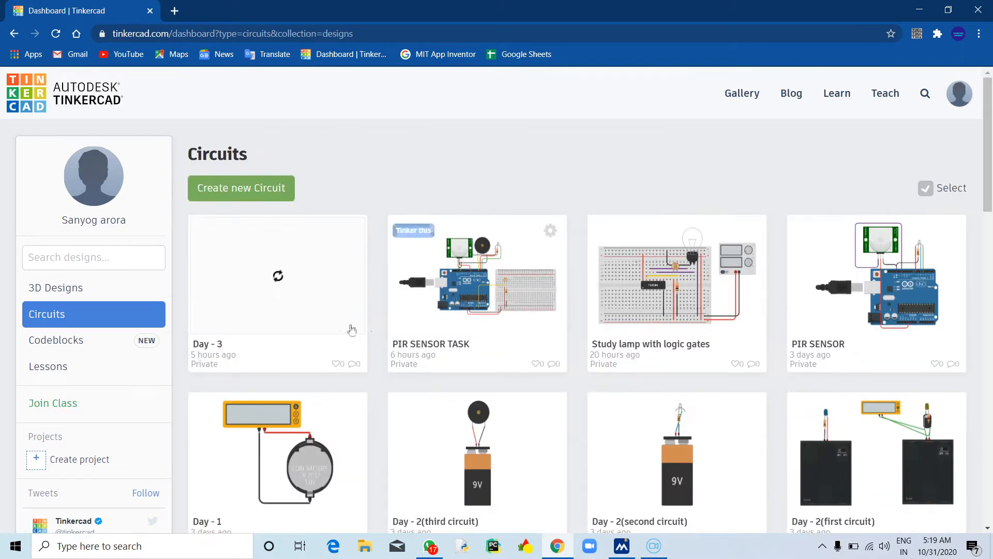
click(404, 234)
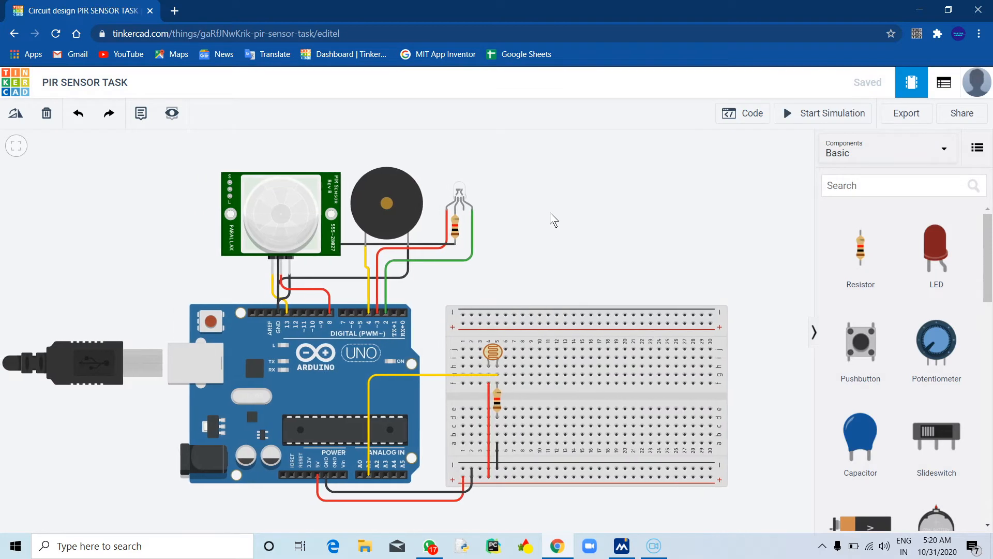
click(16, 146)
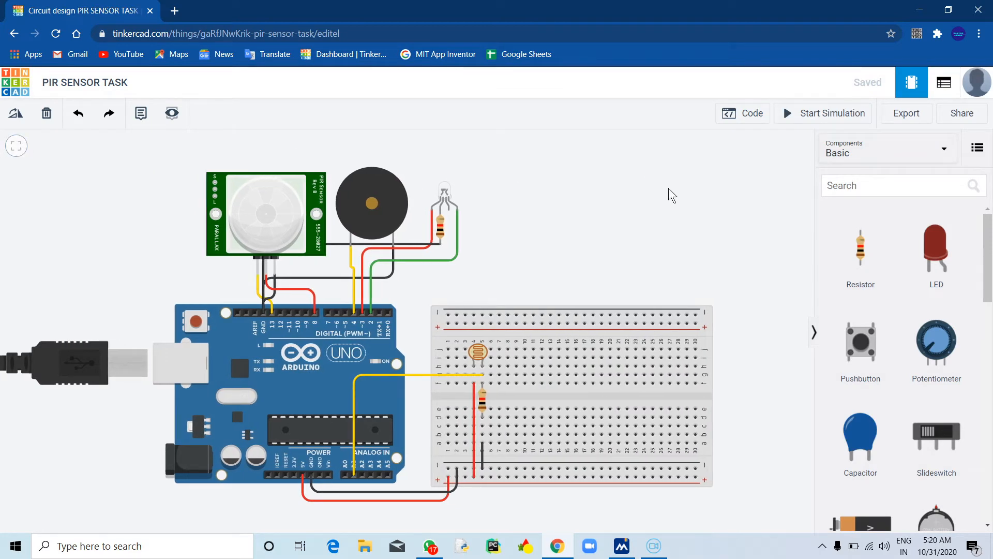
Inspect the circuit's photoresistor, PIR sensor, RGB LED, Arduino Uno and small breadboard one after another
click(478, 352)
click(494, 261)
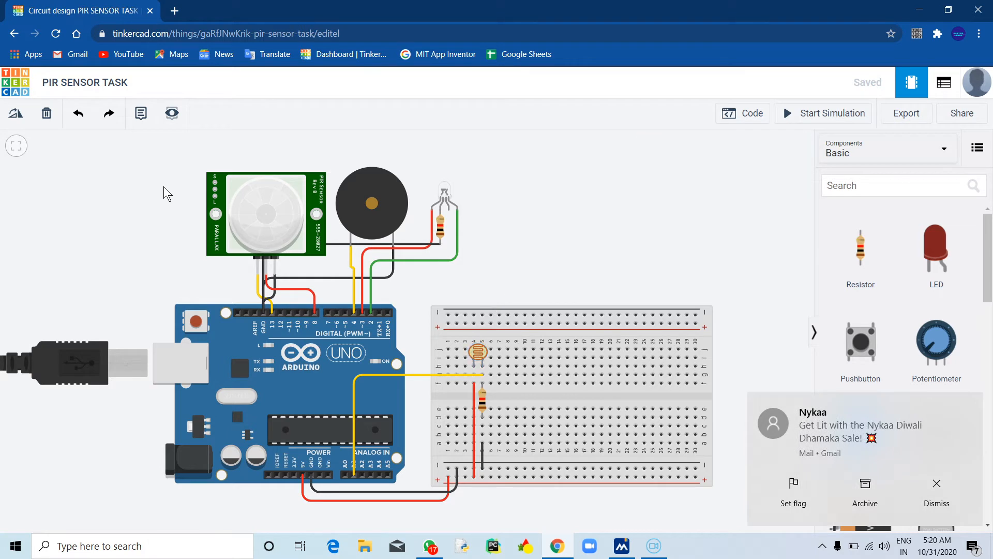
click(278, 210)
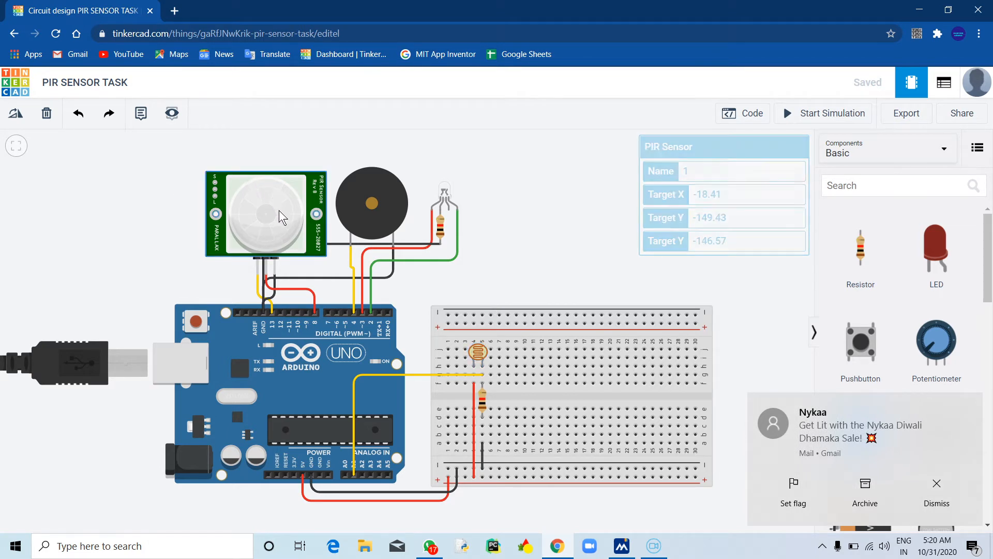
click(613, 253)
click(443, 190)
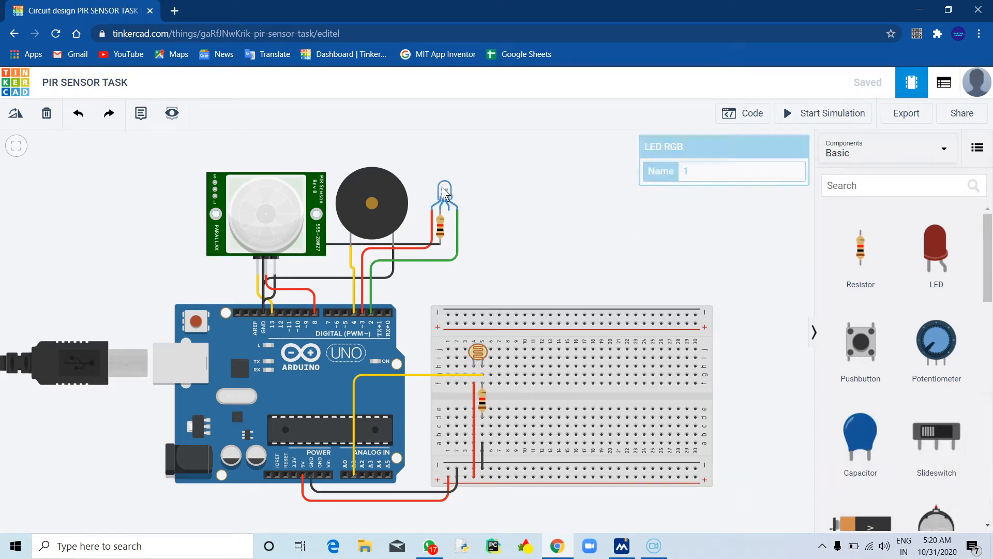
click(390, 191)
click(330, 384)
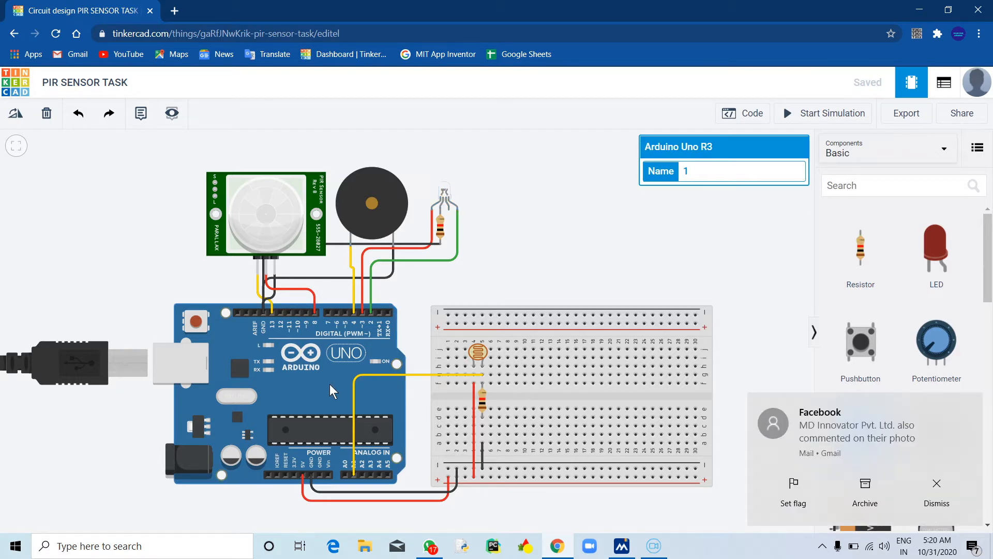
click(580, 334)
click(615, 244)
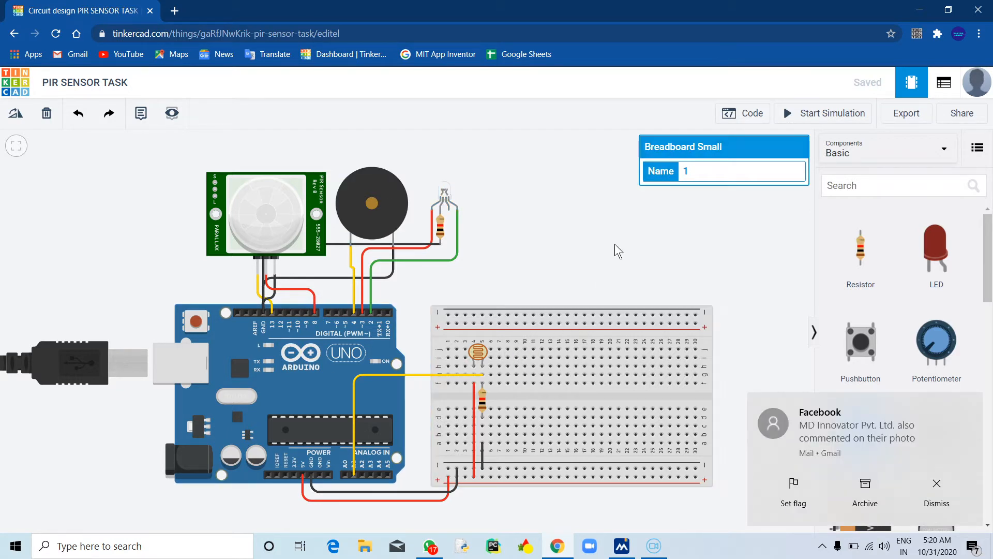
click(971, 406)
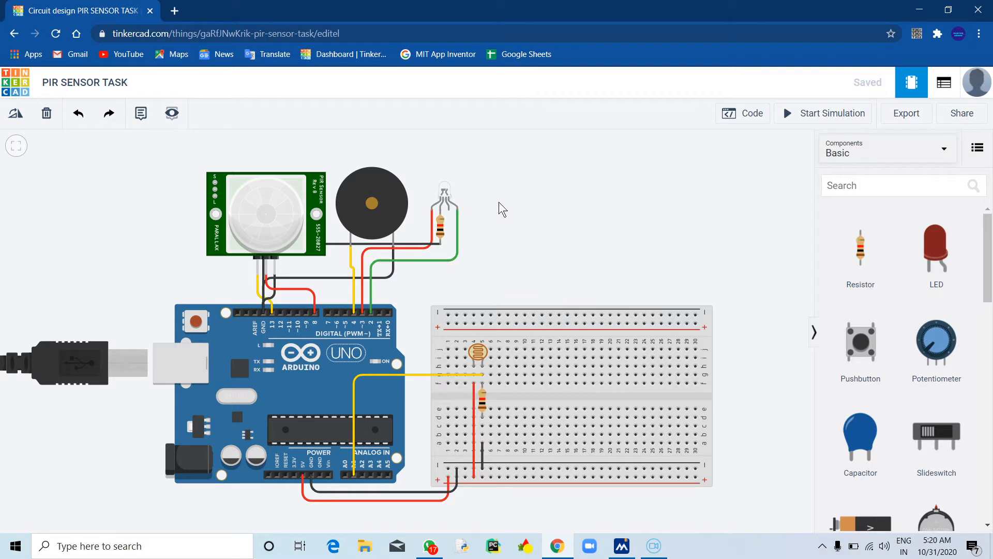
Go over the sensing and signalling parts again: the PIR sensor, the RGB LED and the photoresistor
click(277, 203)
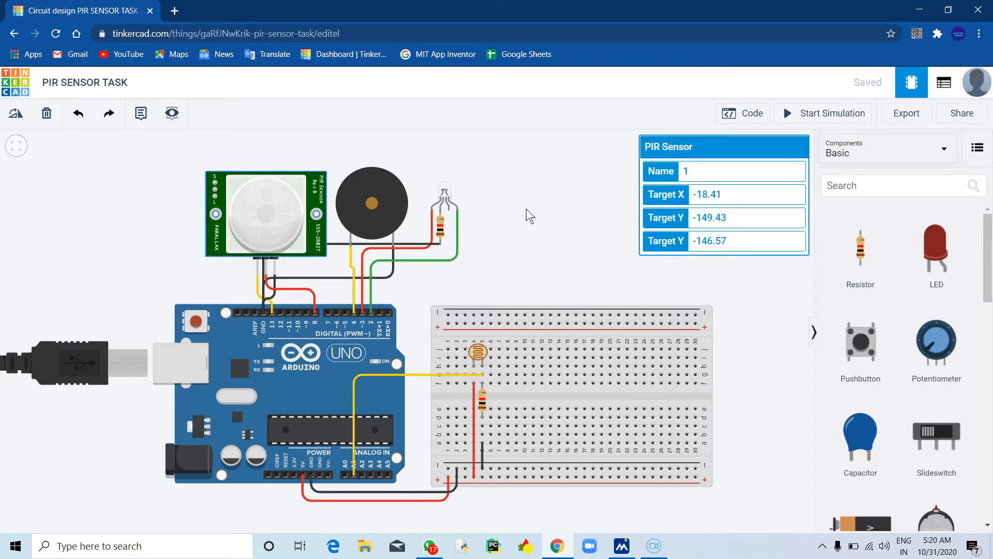
click(514, 226)
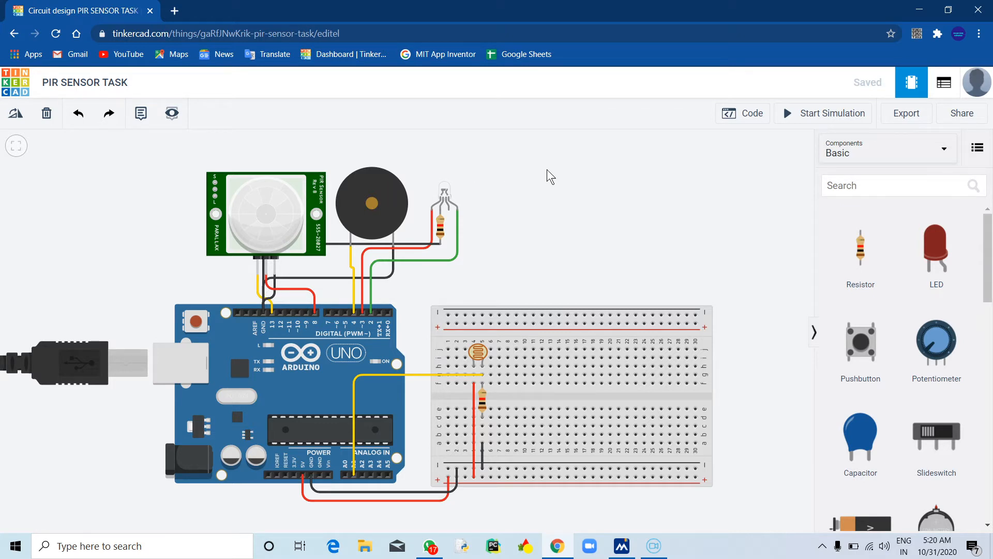
click(446, 193)
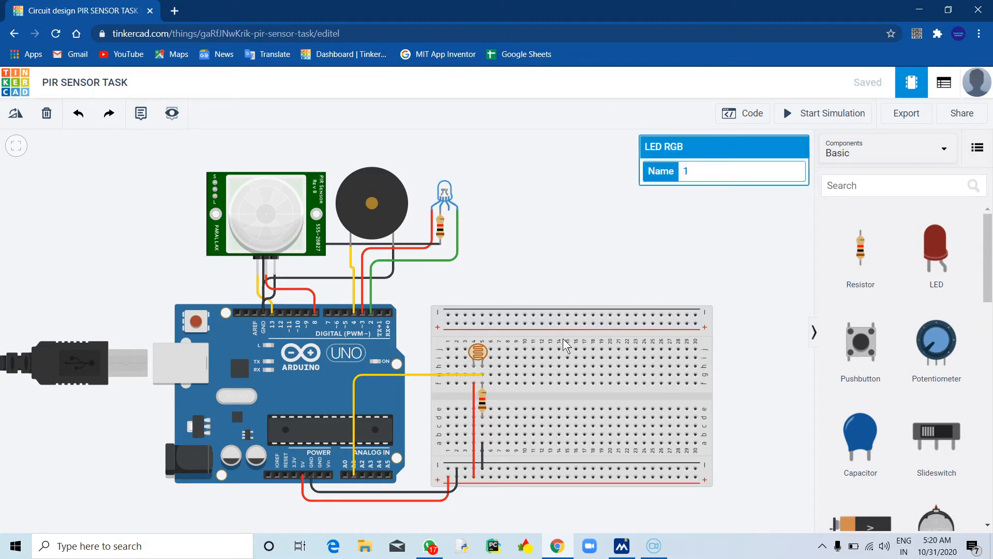
click(584, 277)
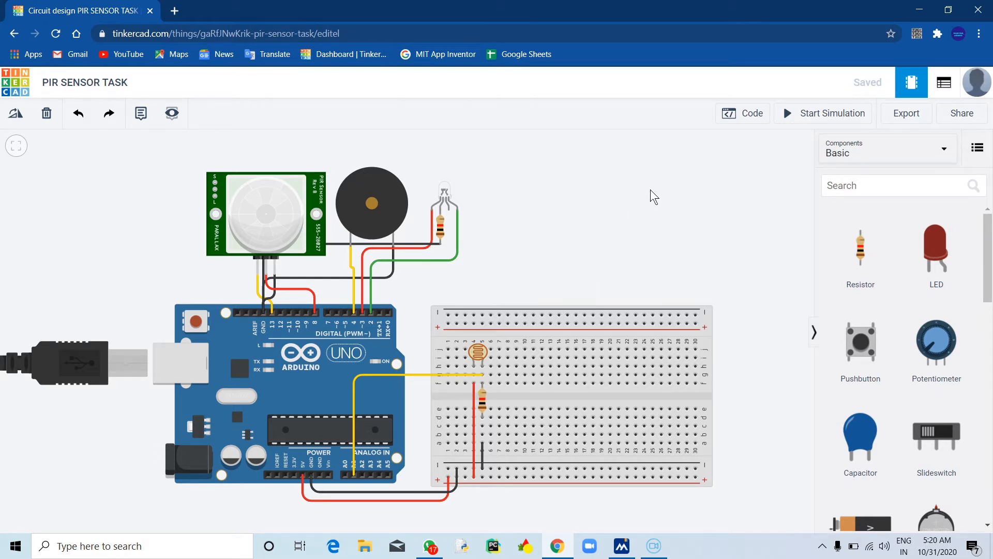
click(451, 189)
click(523, 195)
click(476, 350)
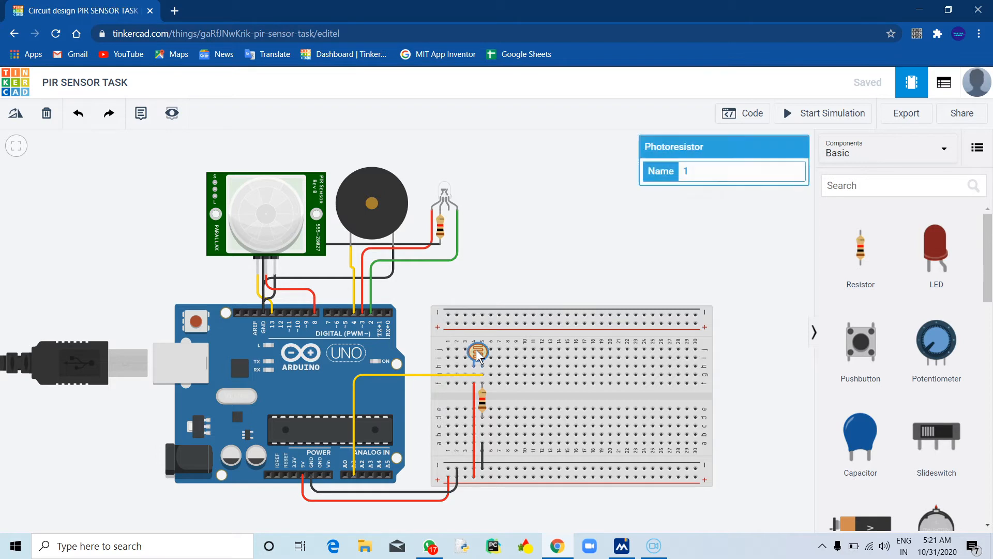
click(581, 212)
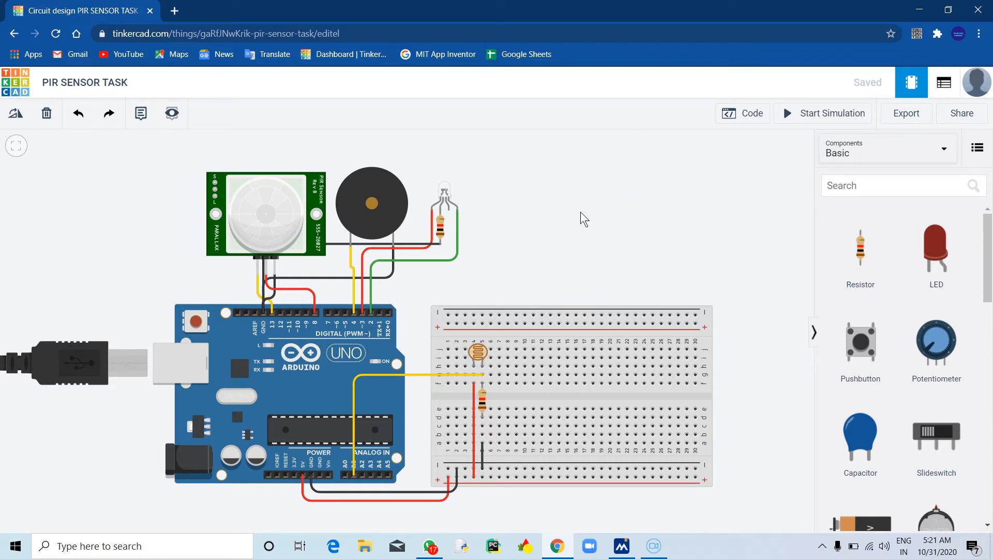
Review the Arduino Uno's text code from the variable declarations to the end of the loop function, then hide it
click(751, 123)
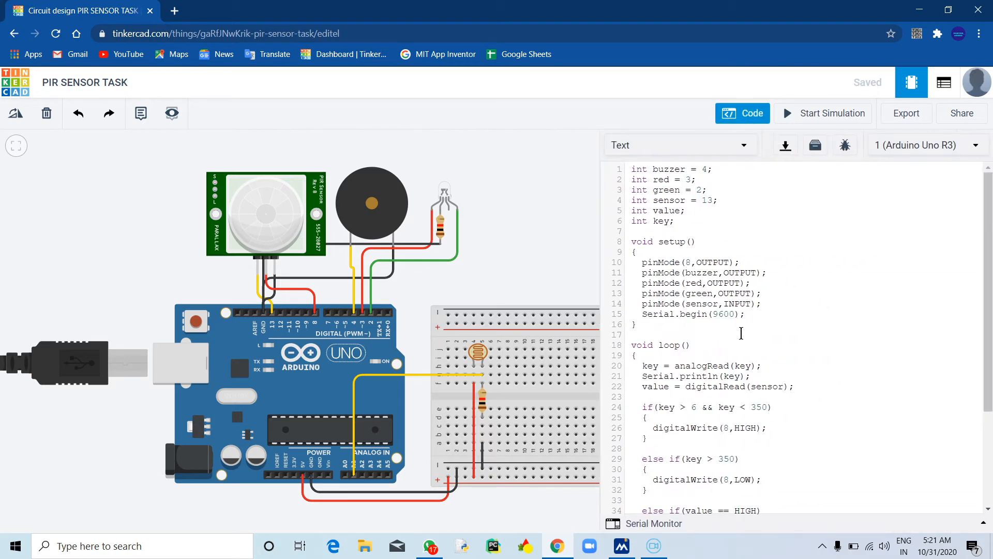
scroll(741, 333, down, 4)
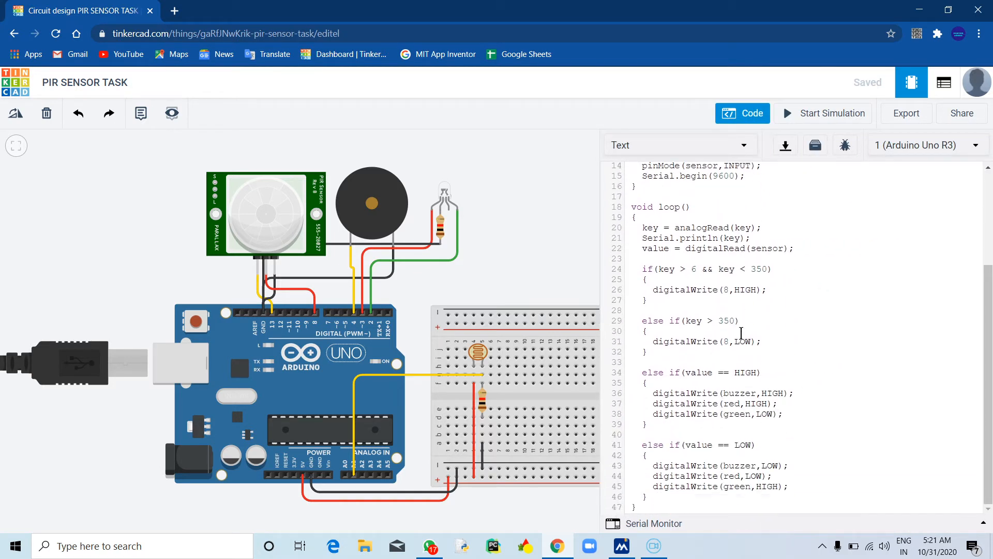
scroll(741, 333, up, 5)
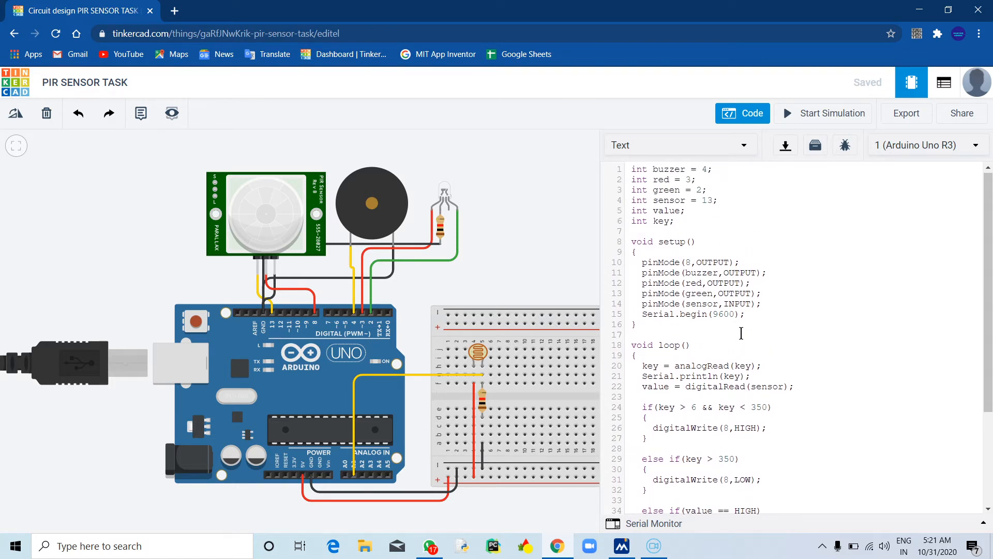
click(743, 113)
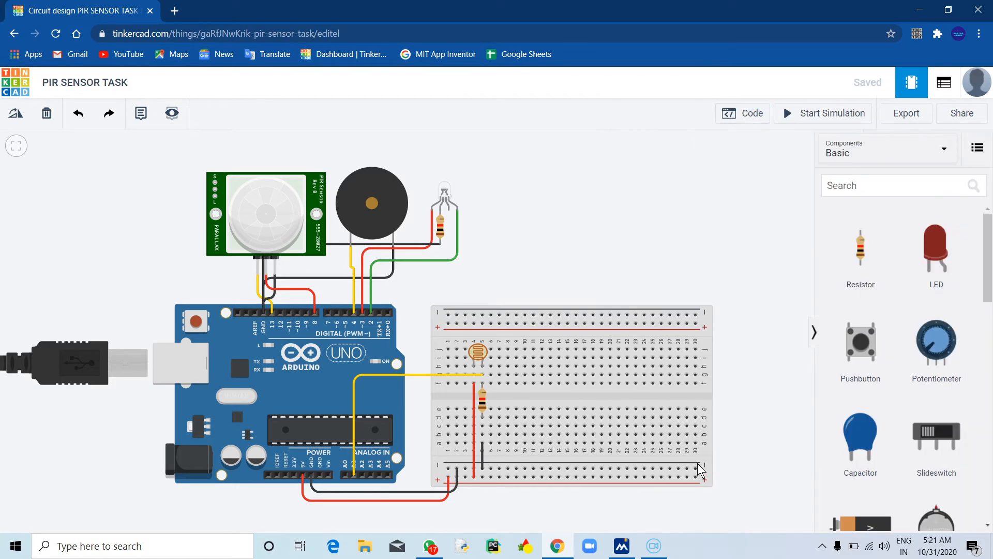
Start the simulation and inspect the RGB LED and the photoresistor's light-level control
click(797, 118)
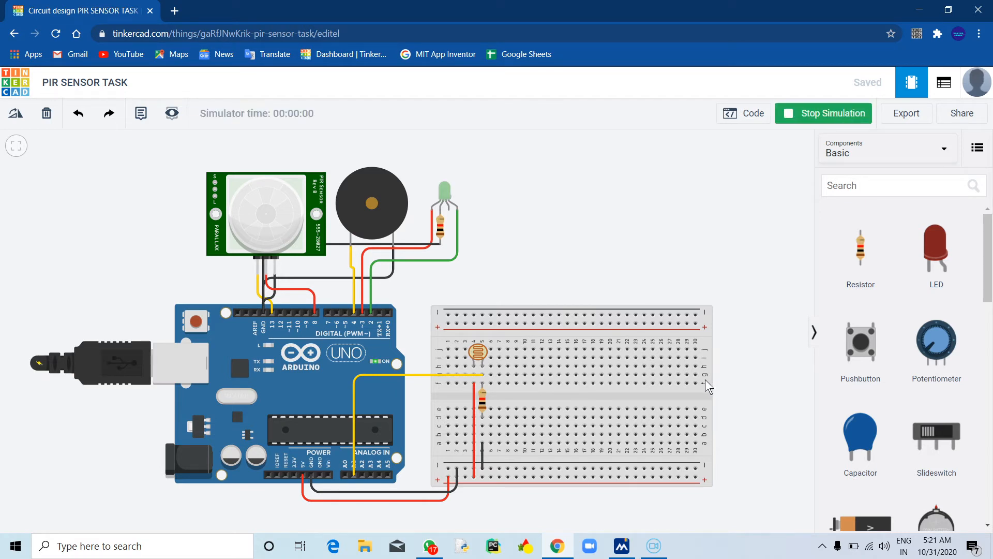
drag(605, 249, 643, 317)
click(507, 278)
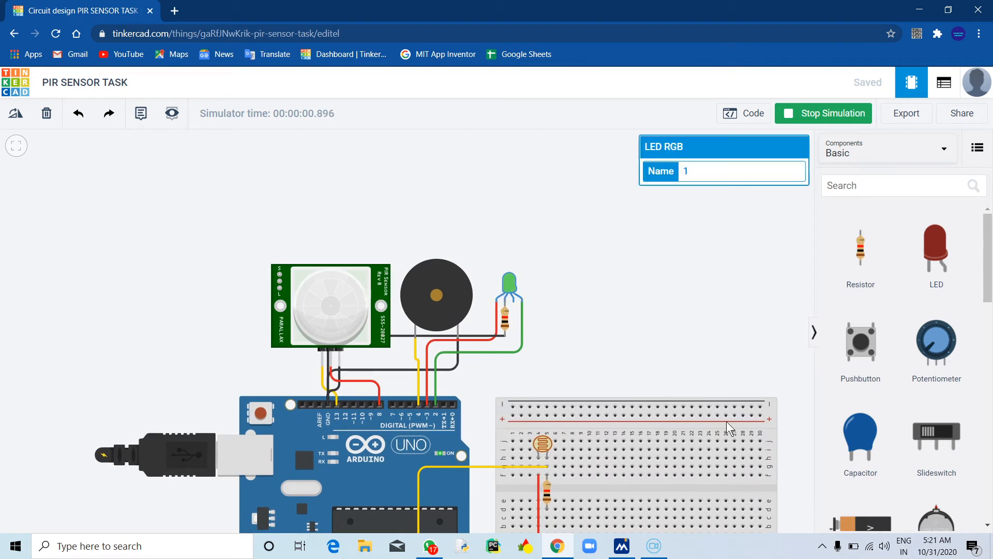
click(683, 321)
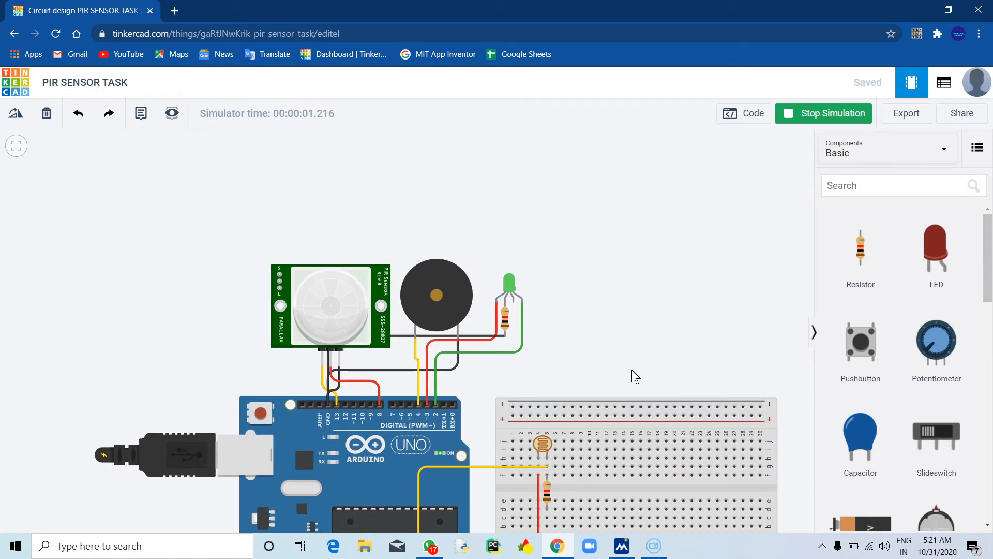
click(542, 442)
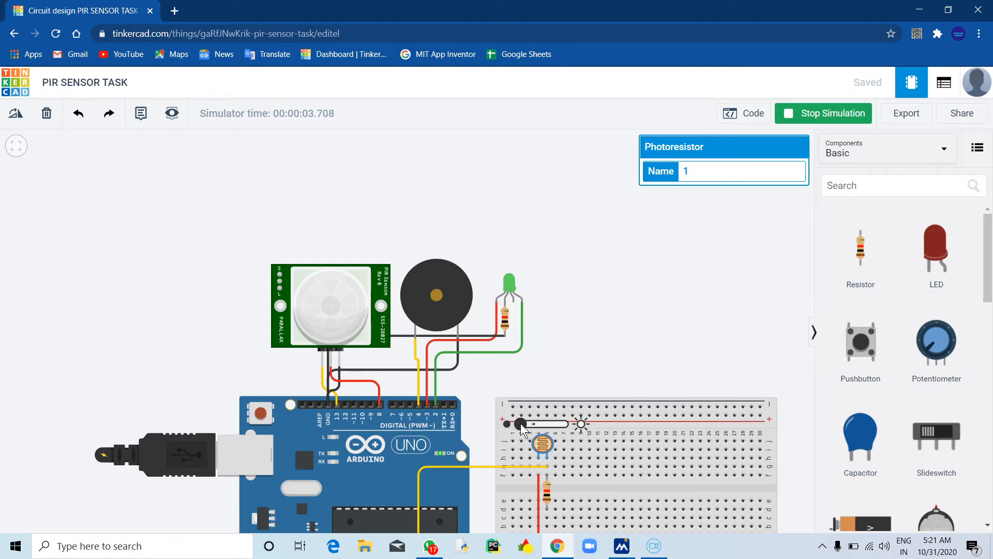
click(554, 365)
Move the PIR sensor's target around inside its detection zone to simulate motion
click(346, 350)
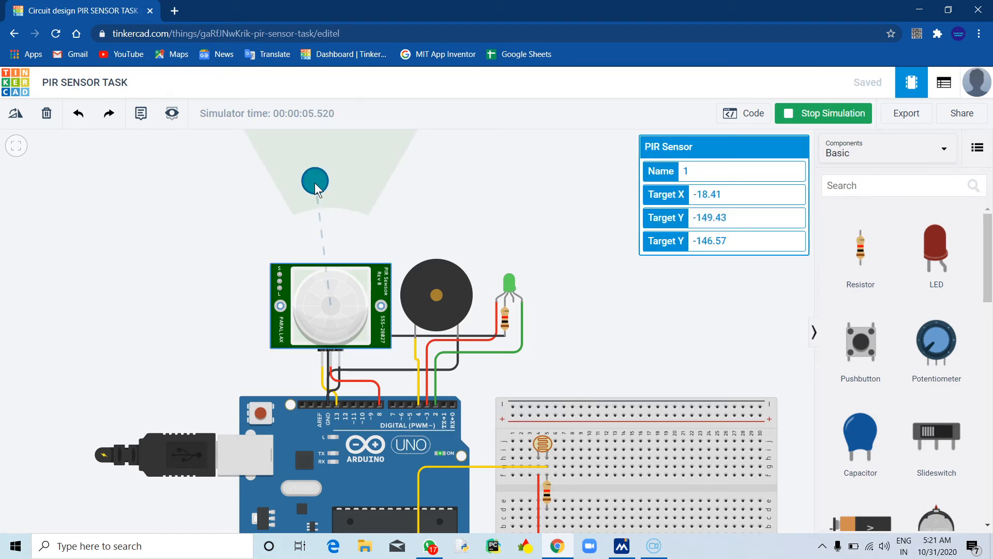
drag(315, 184, 321, 195)
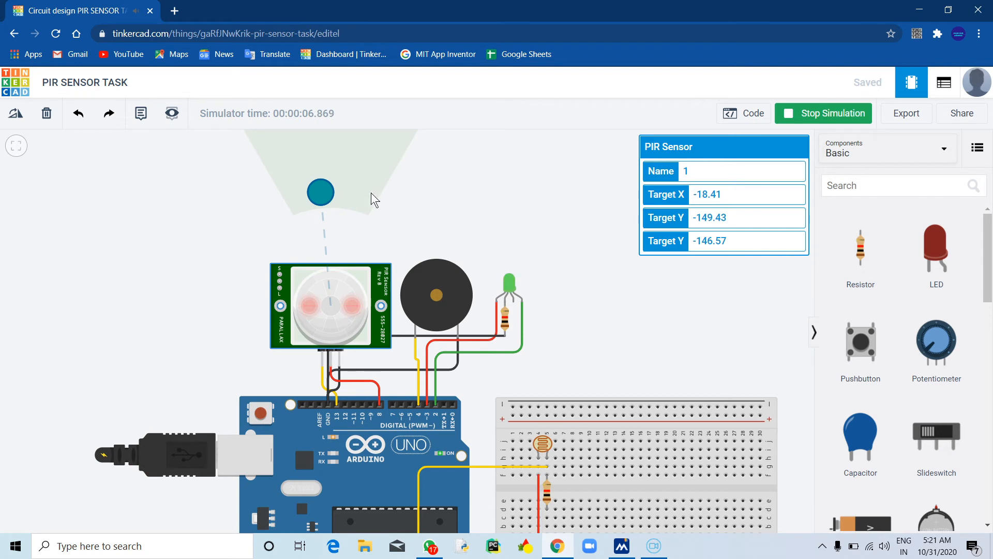
drag(317, 194, 339, 196)
click(567, 222)
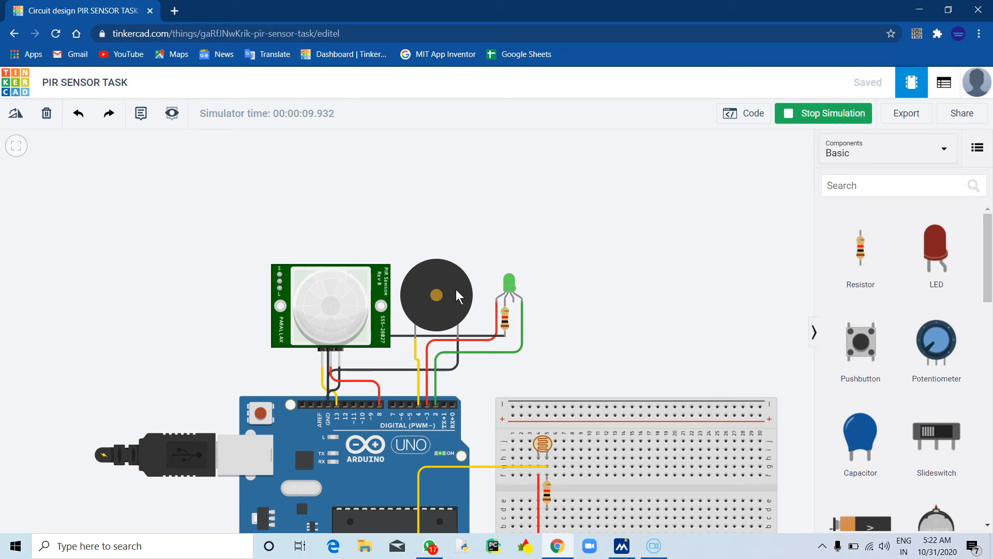
Check the RGB LED and the piezo buzzer in the running simulation
click(511, 280)
click(610, 278)
click(430, 286)
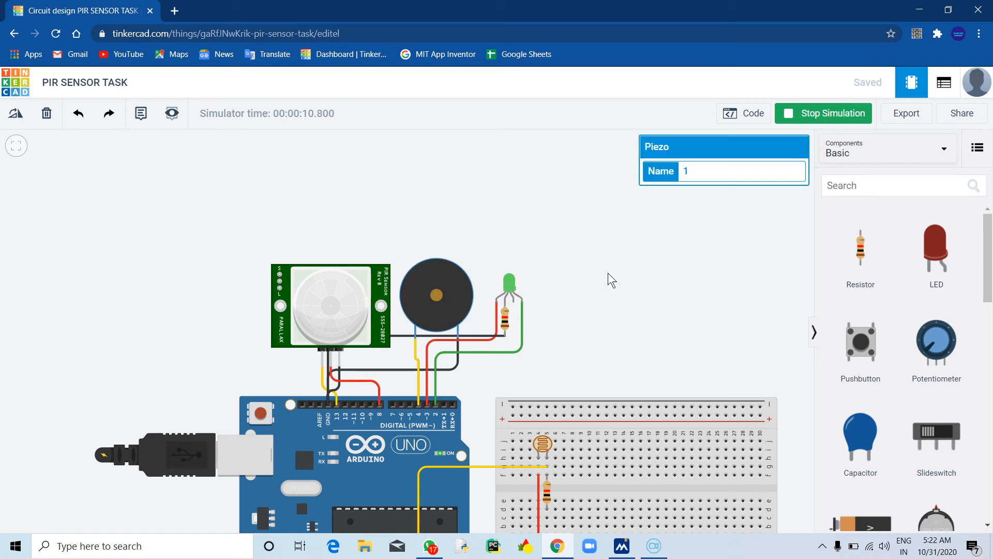
click(713, 317)
Raise the photoresistor's light level to the maximum in the running simulation
click(542, 442)
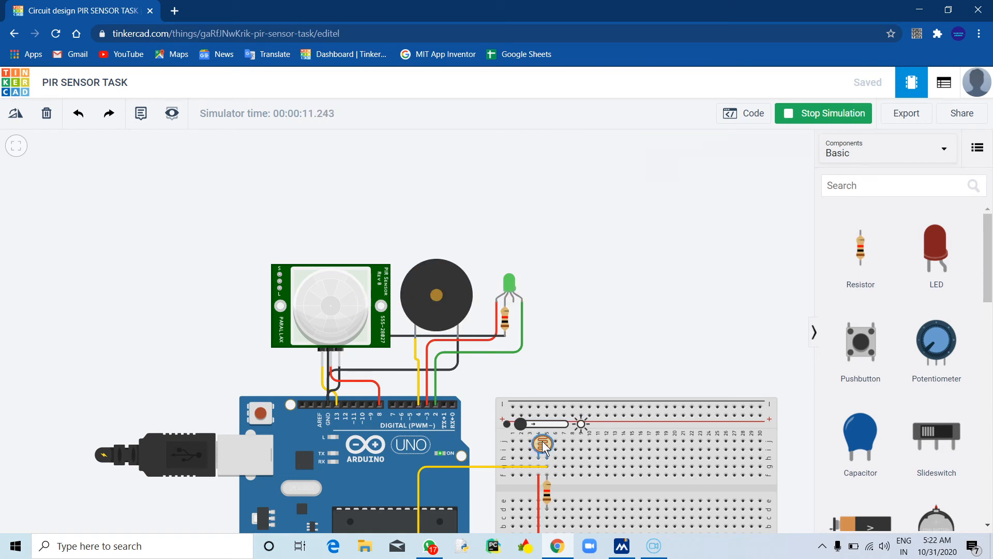
drag(520, 420, 583, 418)
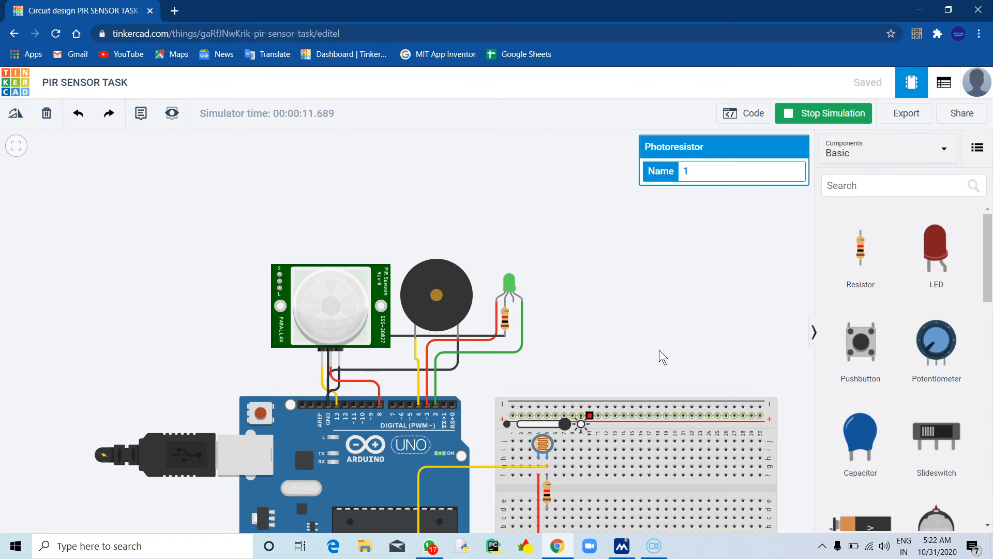
click(603, 271)
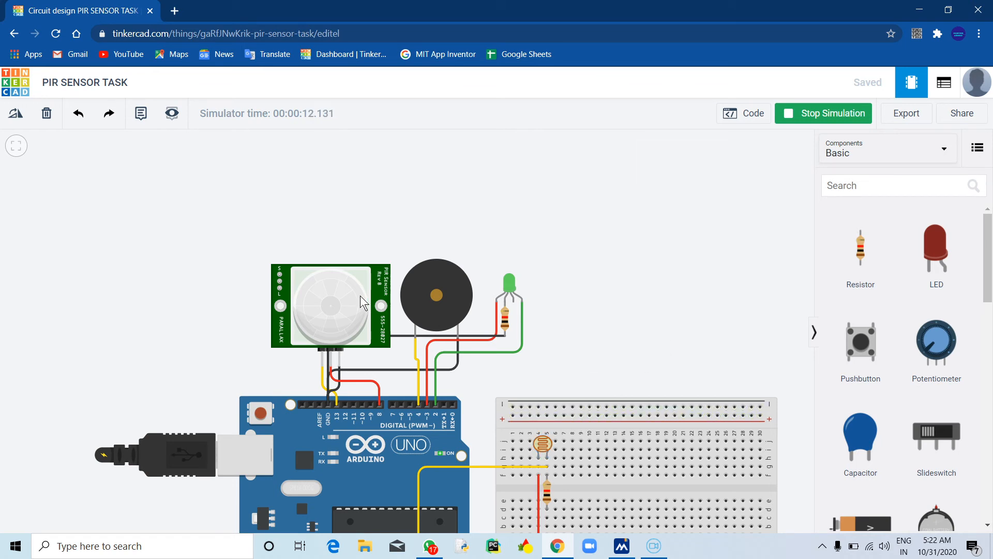
Move the PIR sensor's target farther from the sensor with the photoresistor at full light
click(358, 294)
drag(342, 196, 327, 156)
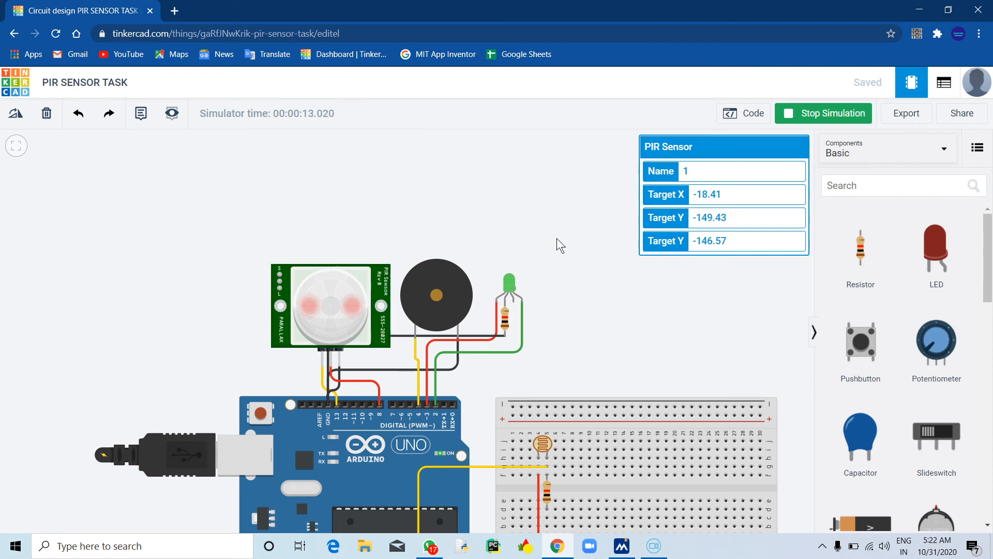
Reposition the PIR sensor's target within its detection zone at full light and check the RGB LED's response
drag(559, 241, 539, 363)
click(343, 440)
drag(340, 299, 345, 266)
drag(500, 297, 489, 153)
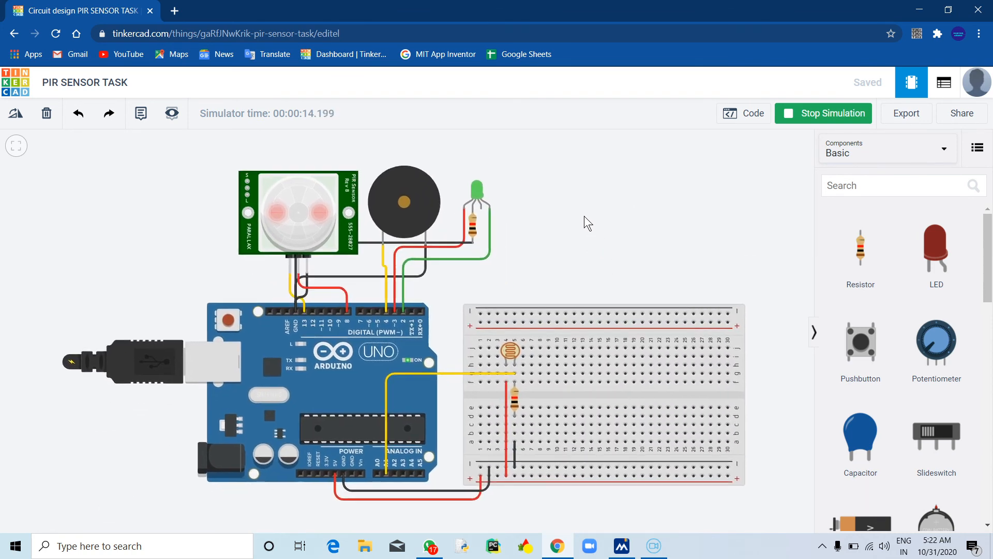
click(475, 188)
click(583, 244)
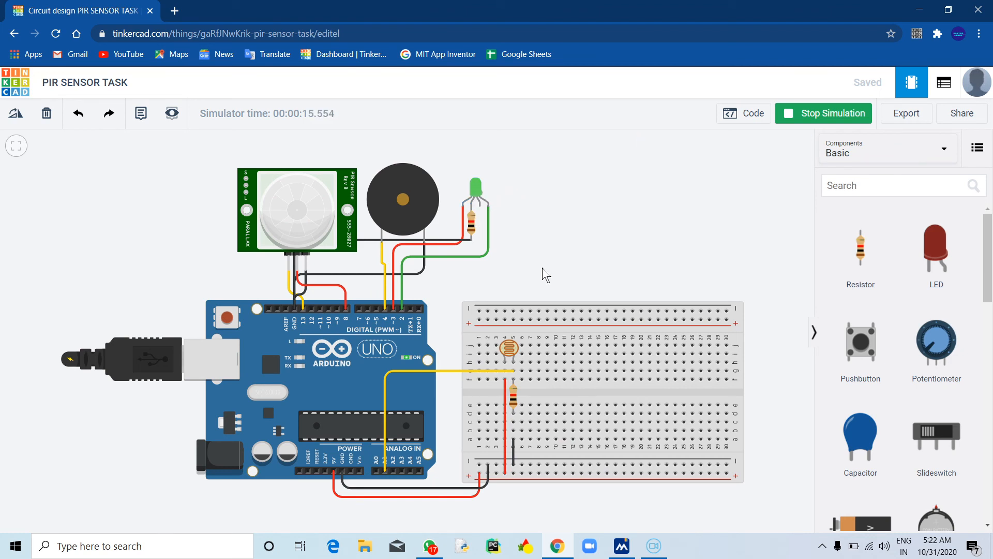
Lower the photoresistor's light level to the minimum in the running simulation
click(508, 349)
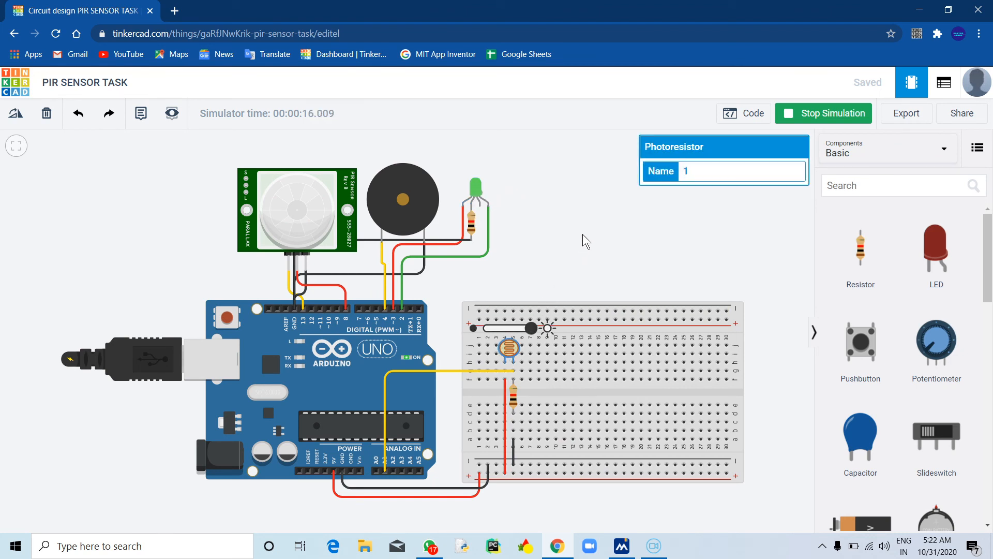
drag(535, 326, 433, 327)
click(566, 249)
Move the PIR sensor's target closer to the sensor inside the detection zone with the photoresistor at minimum light
drag(567, 250, 577, 377)
click(346, 358)
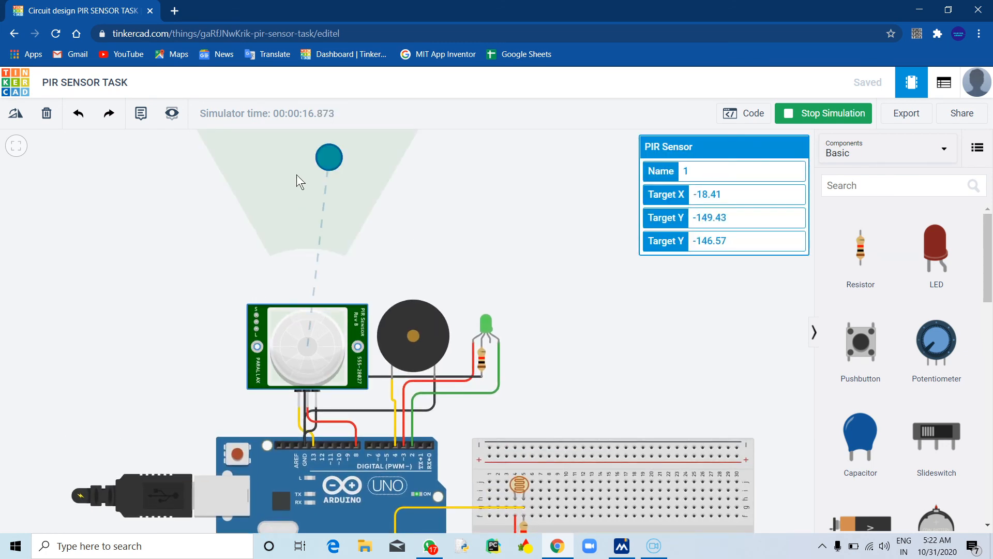
drag(319, 218, 293, 204)
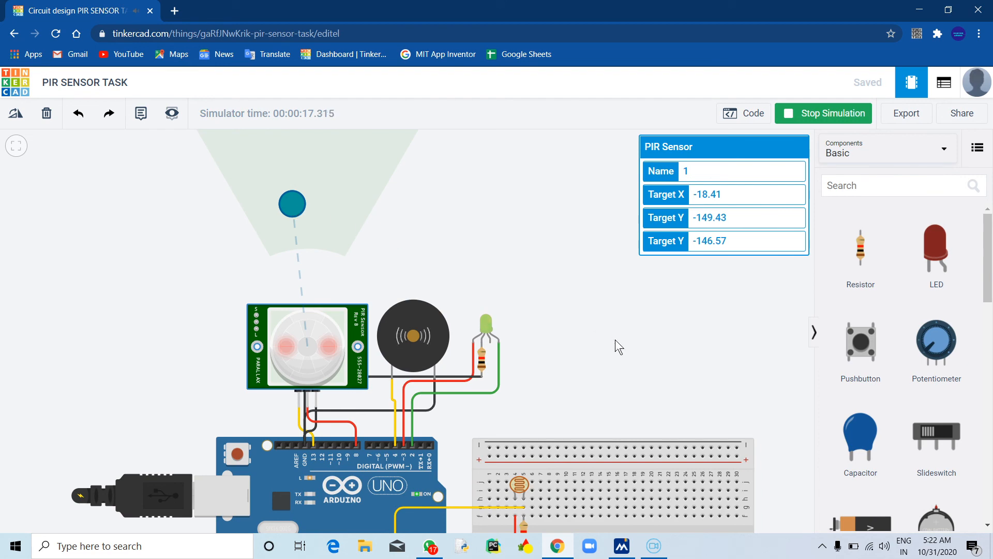
click(606, 356)
drag(607, 356, 570, 224)
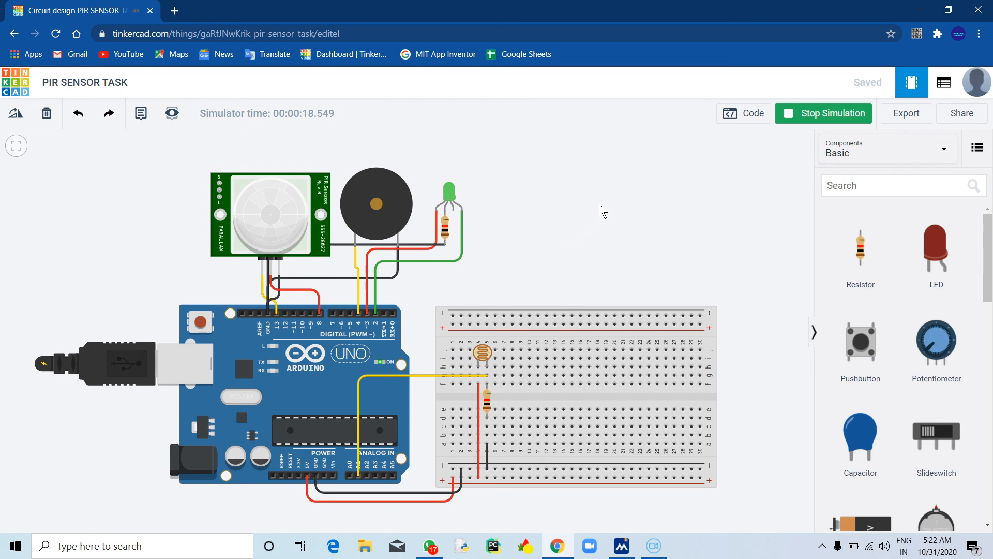
Look over the Arduino code's sensor and light-level conditions and hide the code again
click(748, 112)
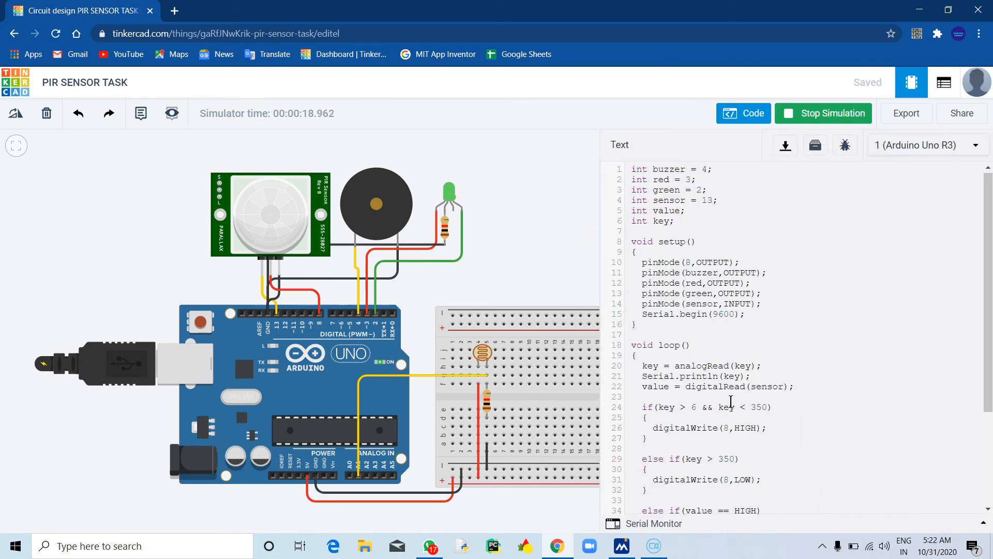
click(754, 114)
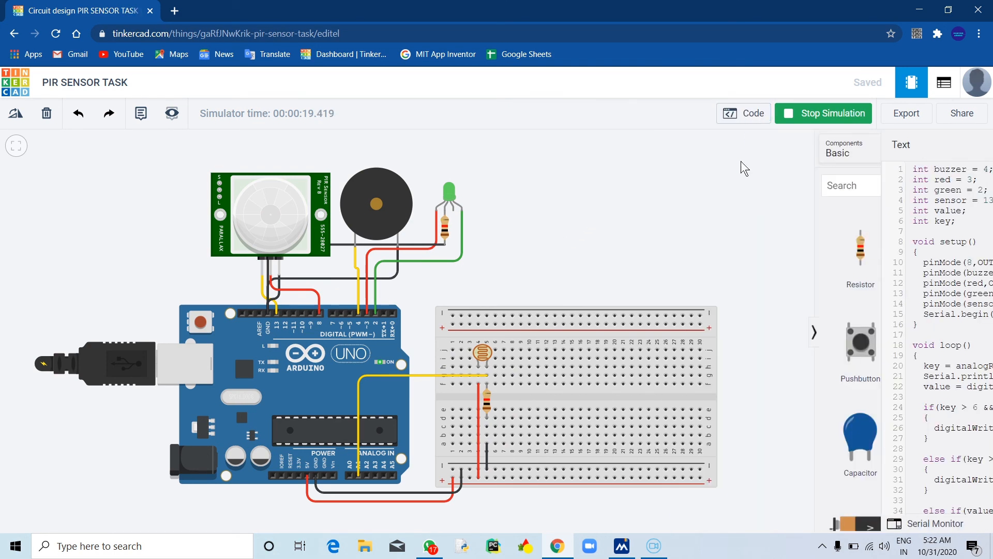
click(654, 547)
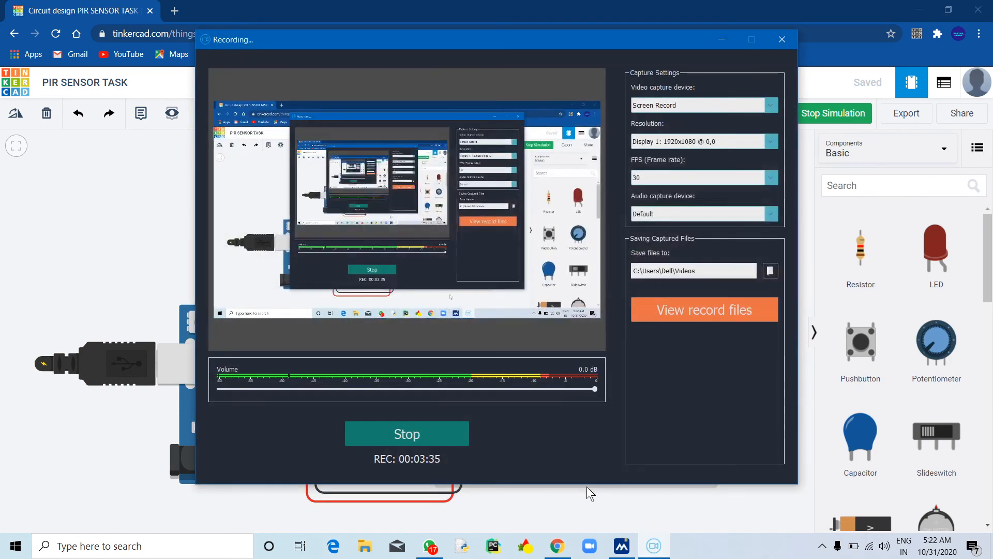